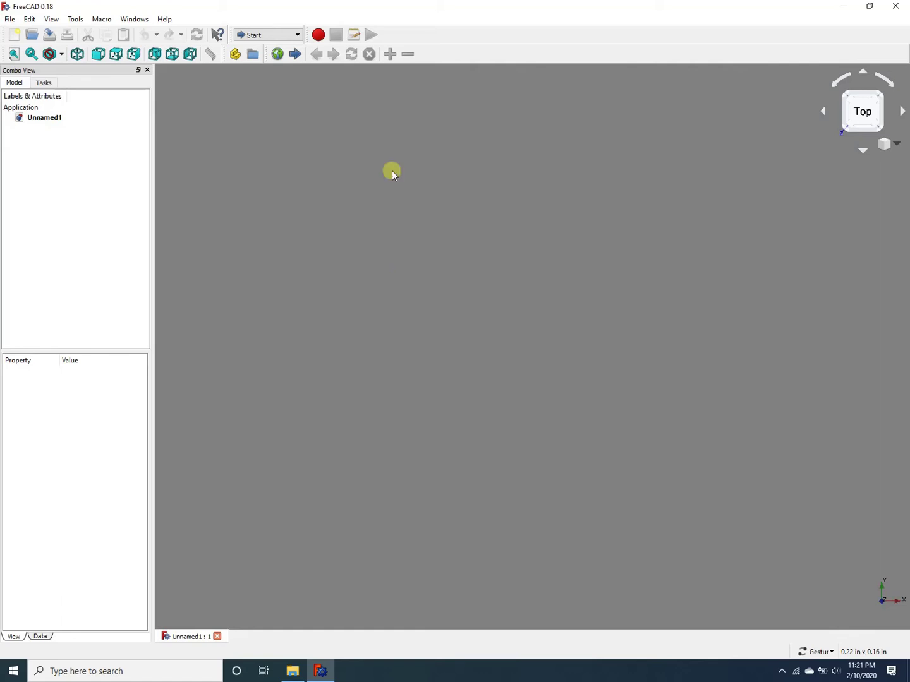
Step: Activate the Part workbench, add a default Cube, and orbit to view it in 3D
{"action": "left_click", "coordinate": [281, 35]}
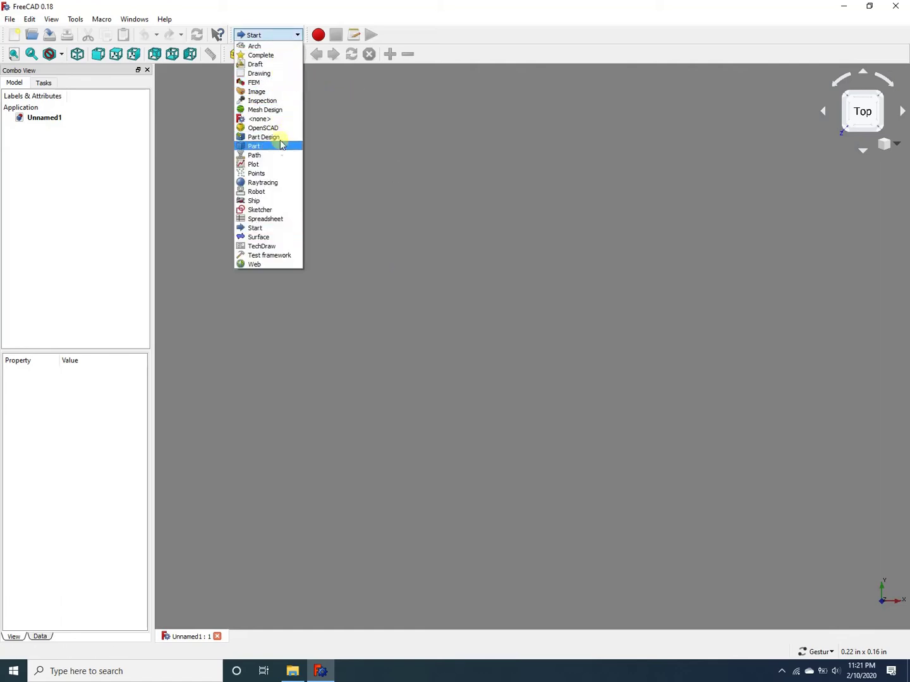
{"action": "left_click", "coordinate": [278, 147]}
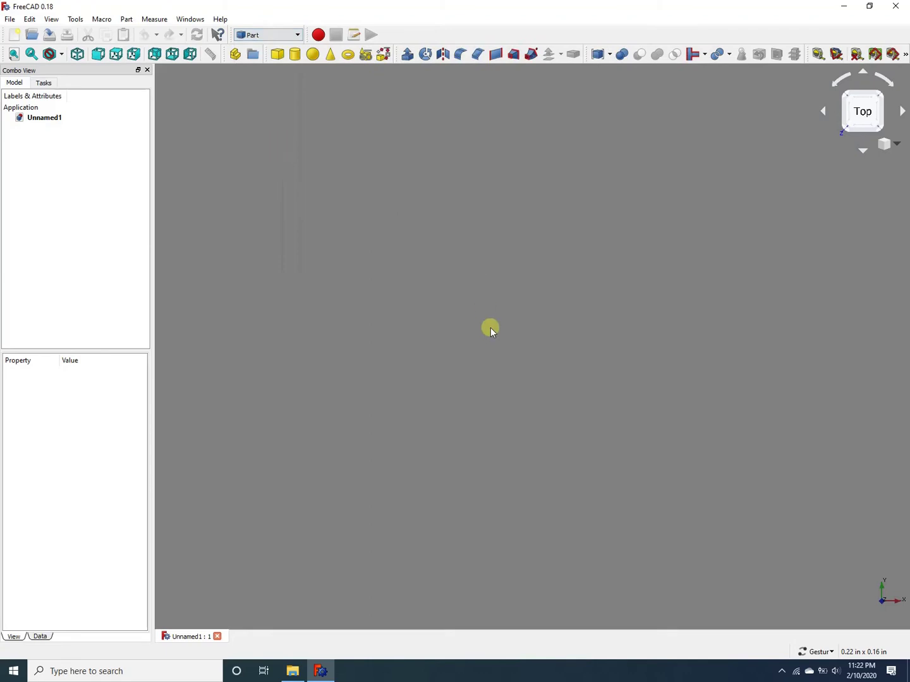
{"action": "left_click", "coordinate": [278, 54]}
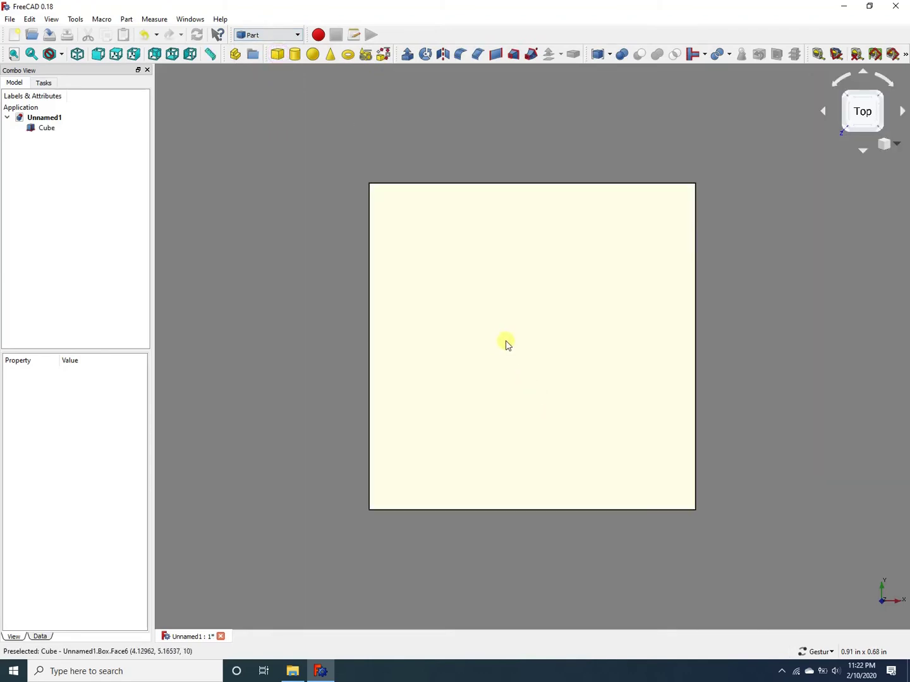
{"action": "scroll", "coordinate": [508, 357], "scroll_direction": "down", "scroll_amount": 5}
{"action": "left_click_drag", "start_coordinate": [606, 499], "coordinate": [542, 382]}
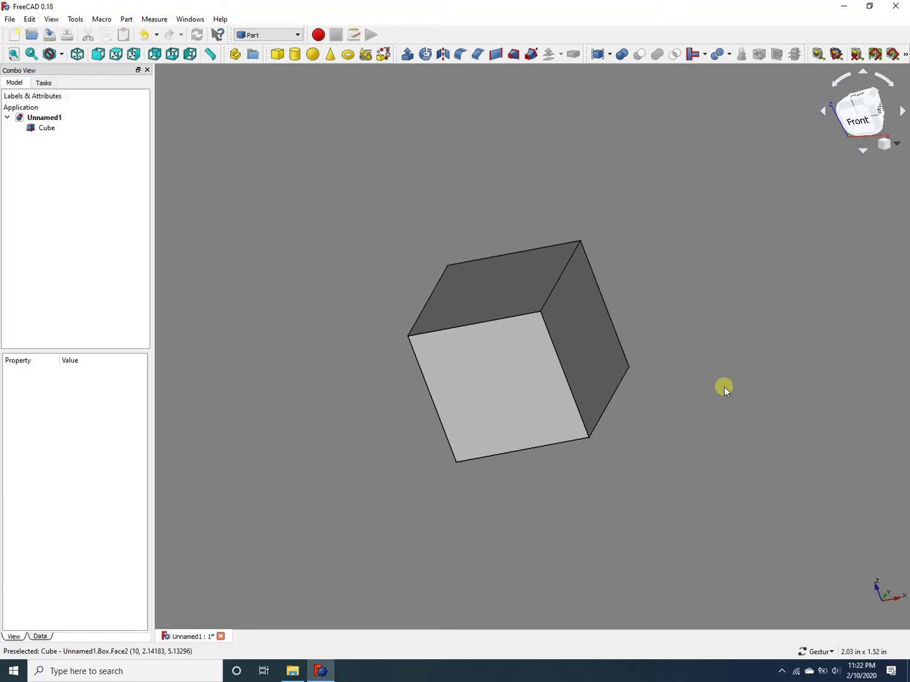
Step: Activate the Draft workbench, try Draft Move, and select the Cube
{"action": "left_click", "coordinate": [296, 34]}
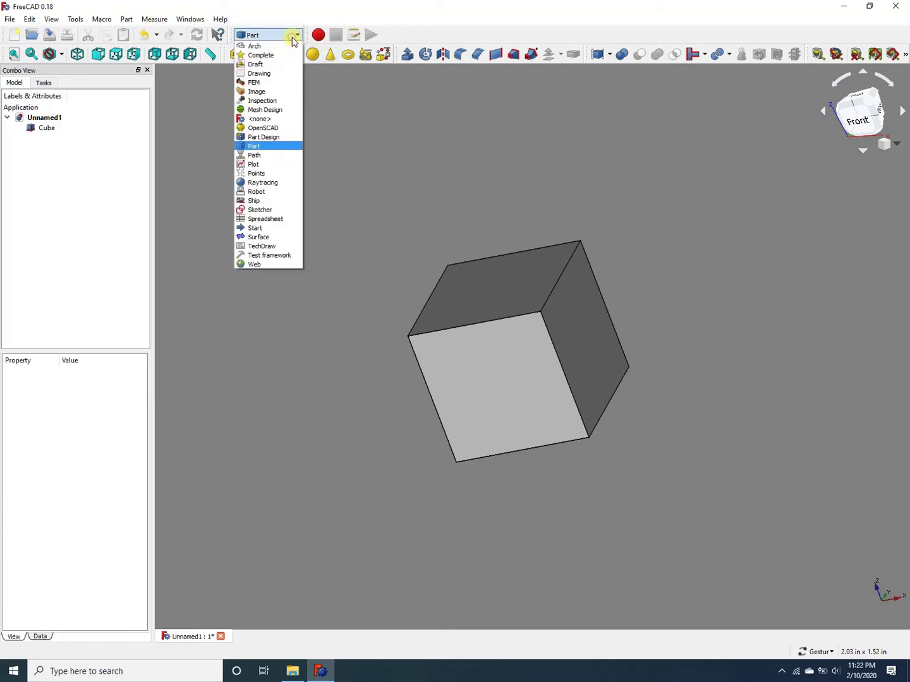
{"action": "left_click", "coordinate": [272, 64]}
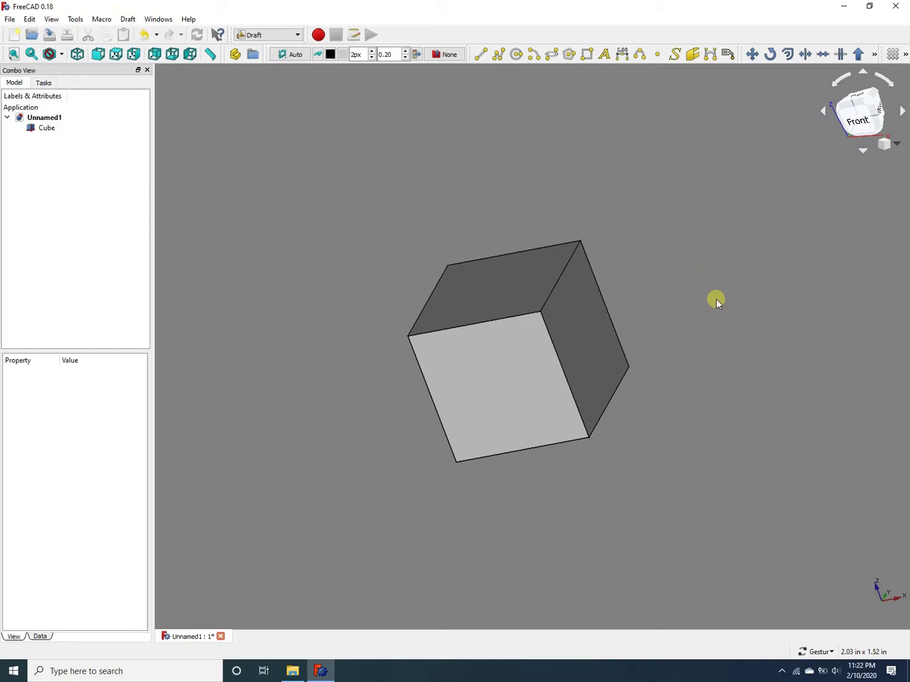
{"action": "left_click", "coordinate": [751, 56]}
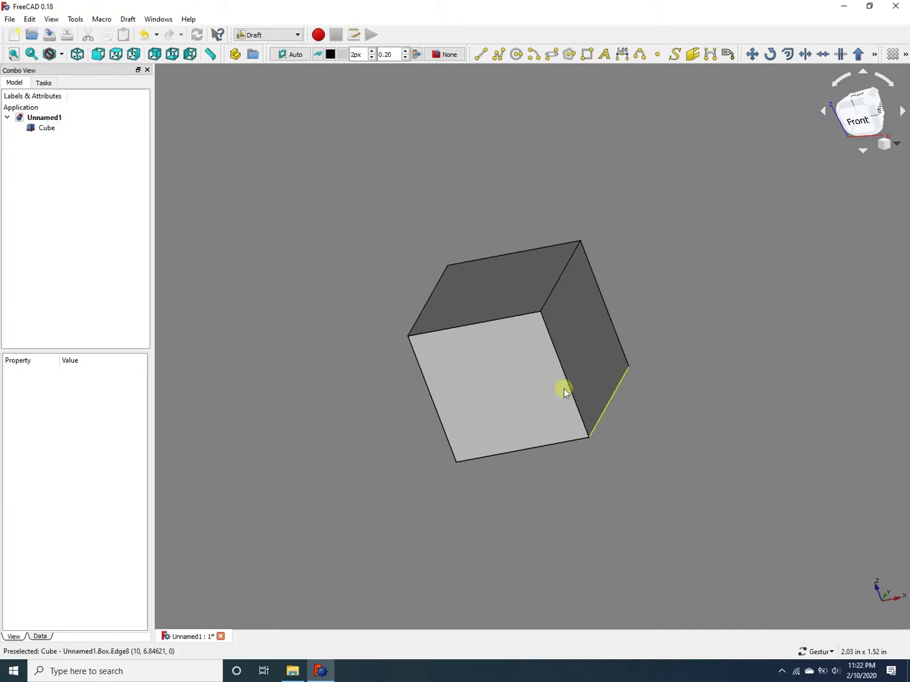
{"action": "left_click", "coordinate": [524, 382]}
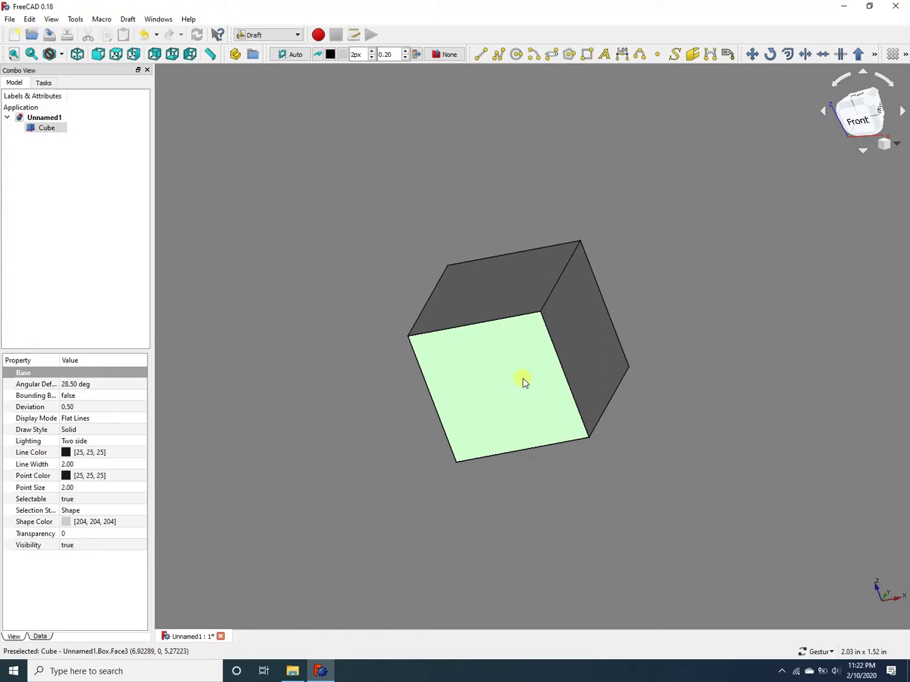
Step: Draft-move the Cube from its top corner to a spot up-left, then deselect it
{"action": "left_click", "coordinate": [753, 56]}
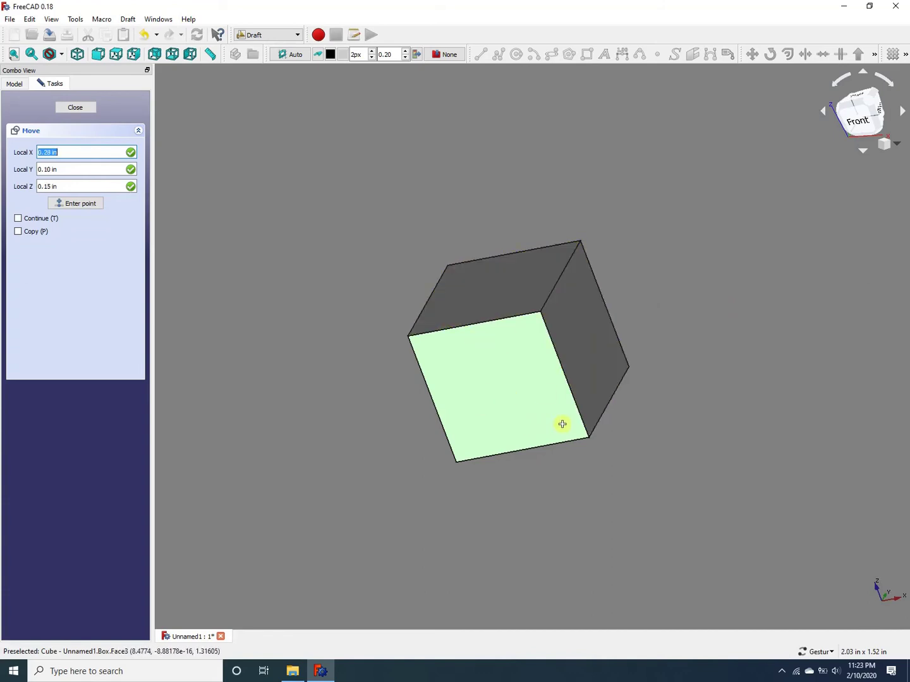
{"action": "scroll", "coordinate": [540, 343], "scroll_direction": "up", "scroll_amount": 2}
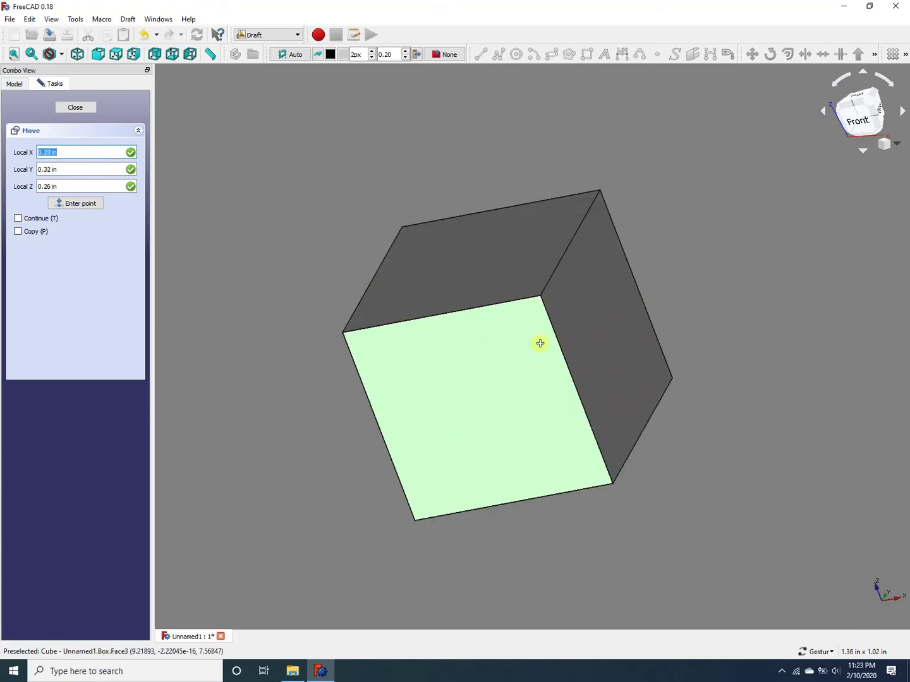
{"action": "left_click", "coordinate": [539, 295]}
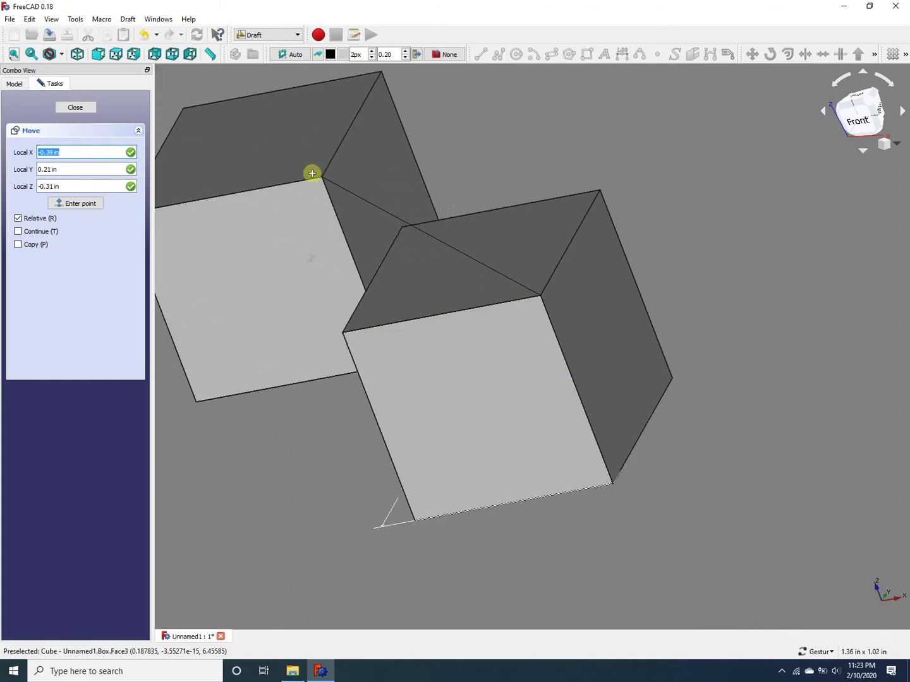
{"action": "left_click", "coordinate": [258, 139]}
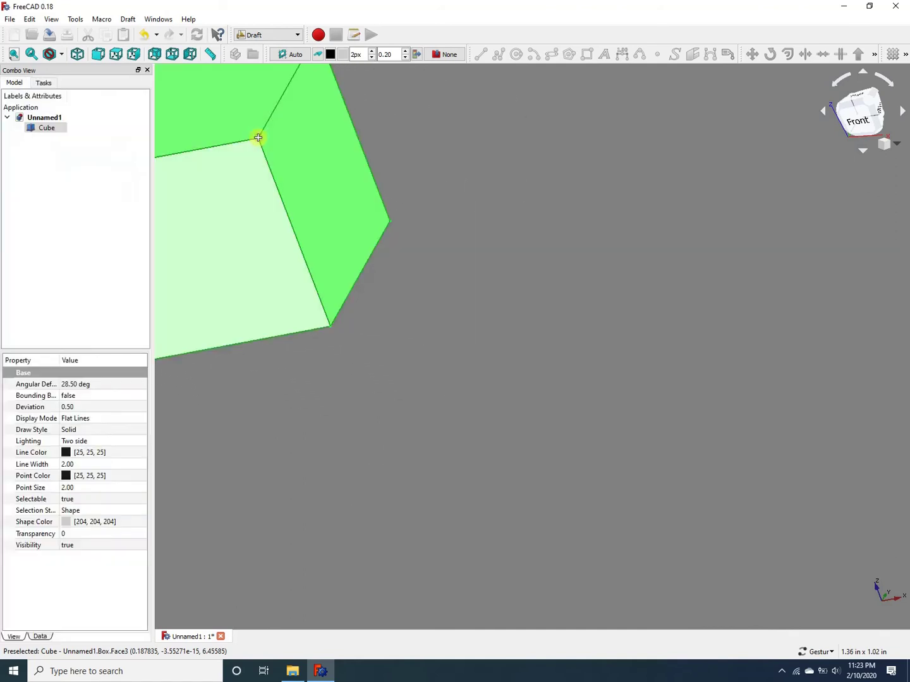
{"action": "scroll", "coordinate": [258, 137], "scroll_direction": "down", "scroll_amount": 5}
{"action": "left_click", "coordinate": [328, 247]}
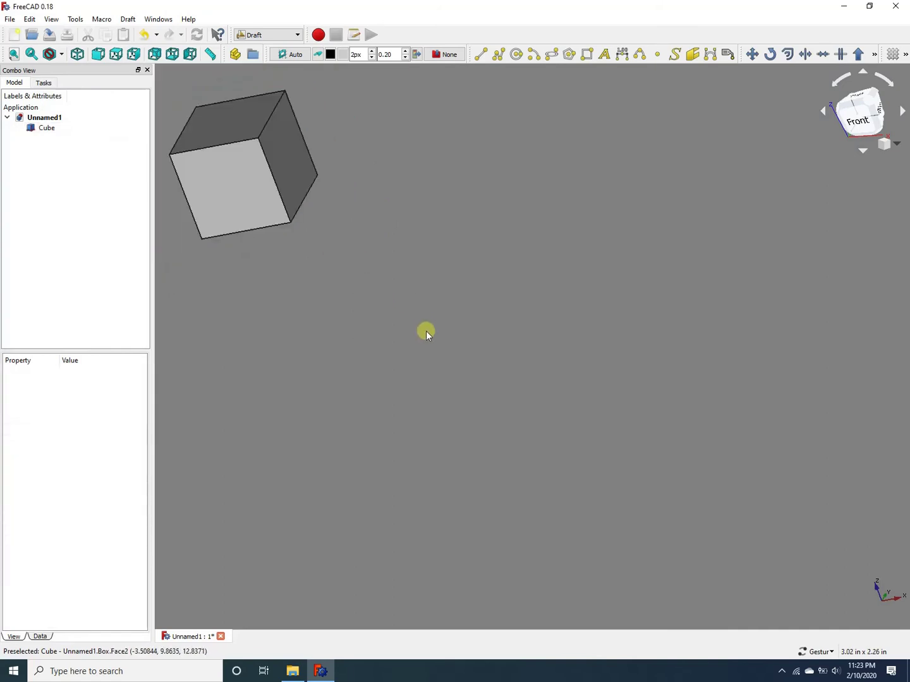
Step: Return to the Part workbench and create a second cube, Cube001
{"action": "scroll", "coordinate": [431, 337], "scroll_direction": "down", "scroll_amount": 2}
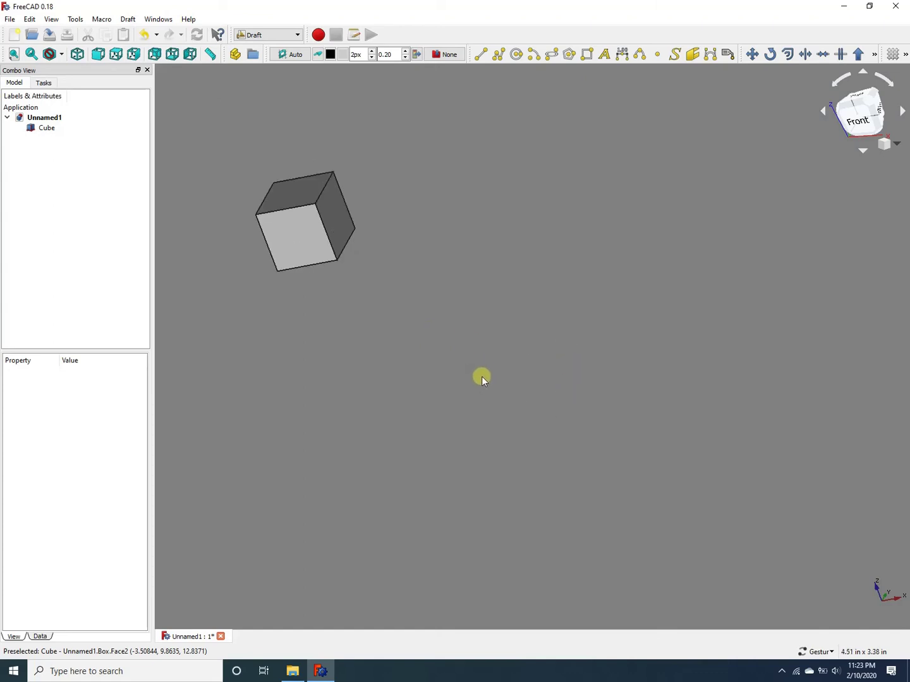
{"action": "left_click", "coordinate": [290, 35]}
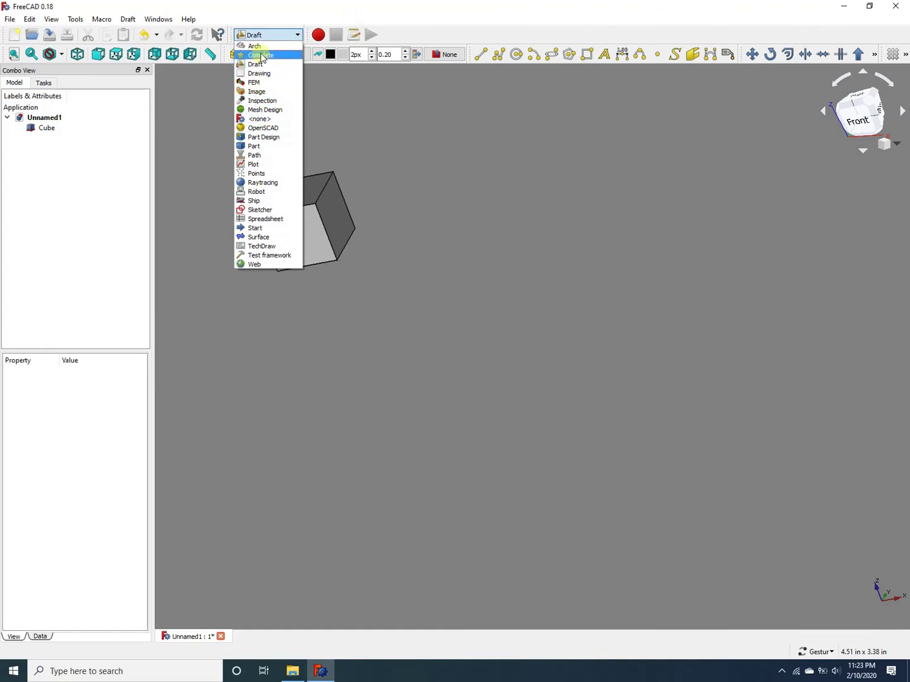
{"action": "left_click", "coordinate": [260, 146]}
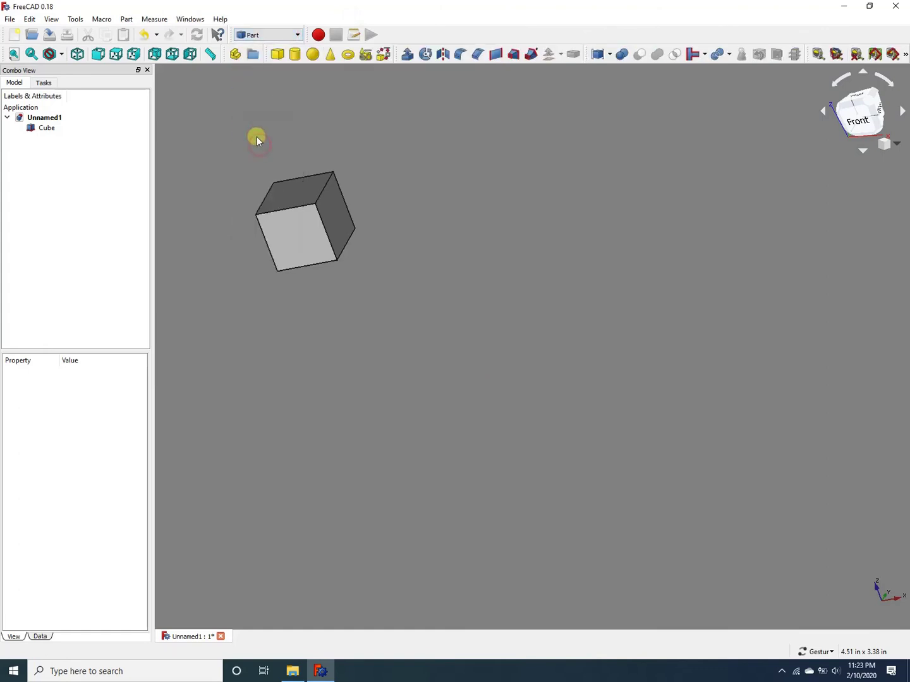
{"action": "left_click", "coordinate": [277, 54]}
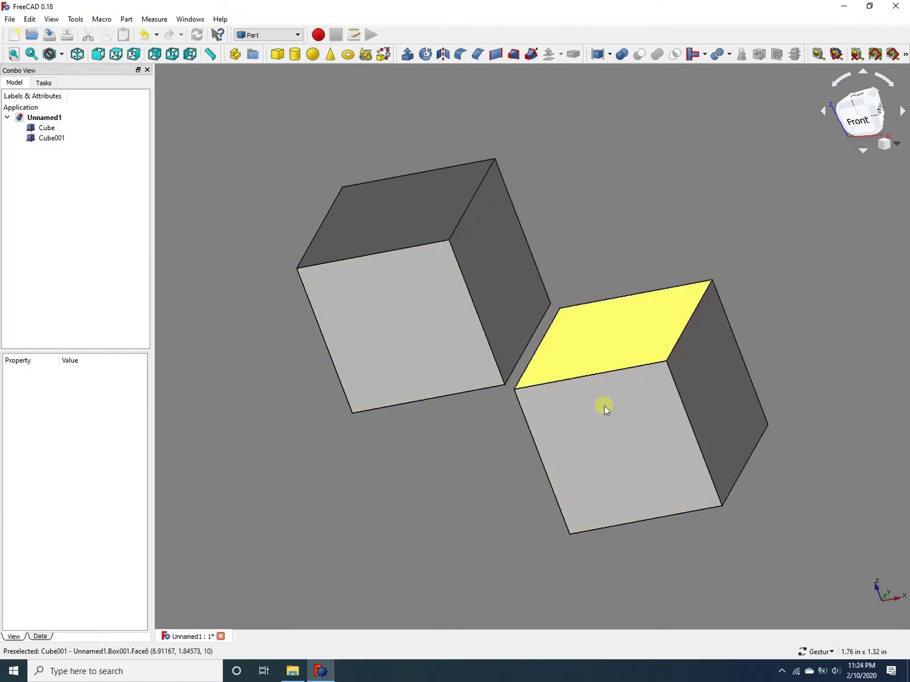
Step: In Draft, move Cube001 by its bottom corner onto the first Cube's top vertex
{"action": "left_click", "coordinate": [297, 37]}
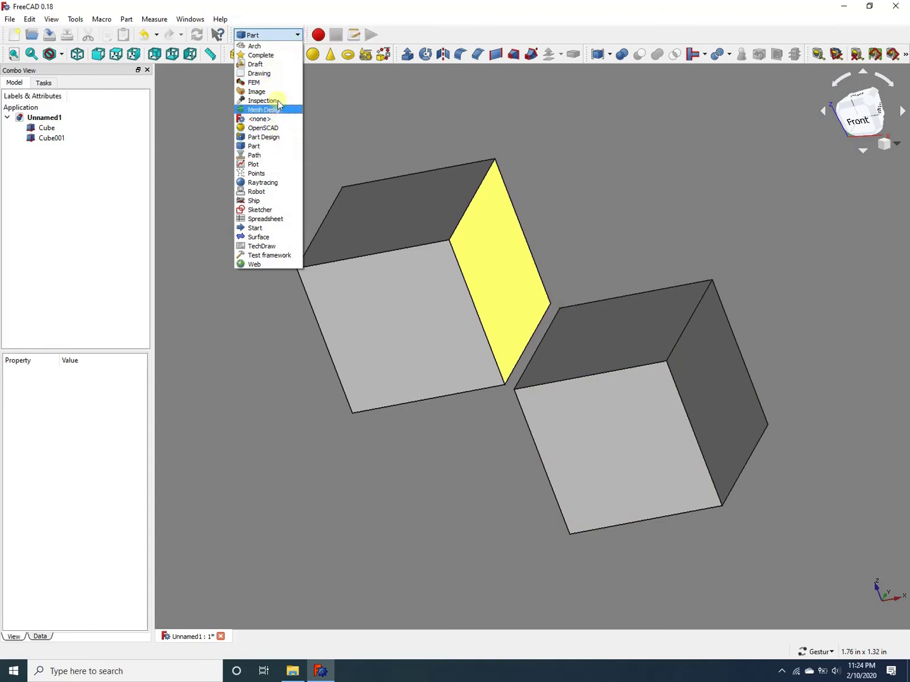
{"action": "left_click", "coordinate": [263, 64]}
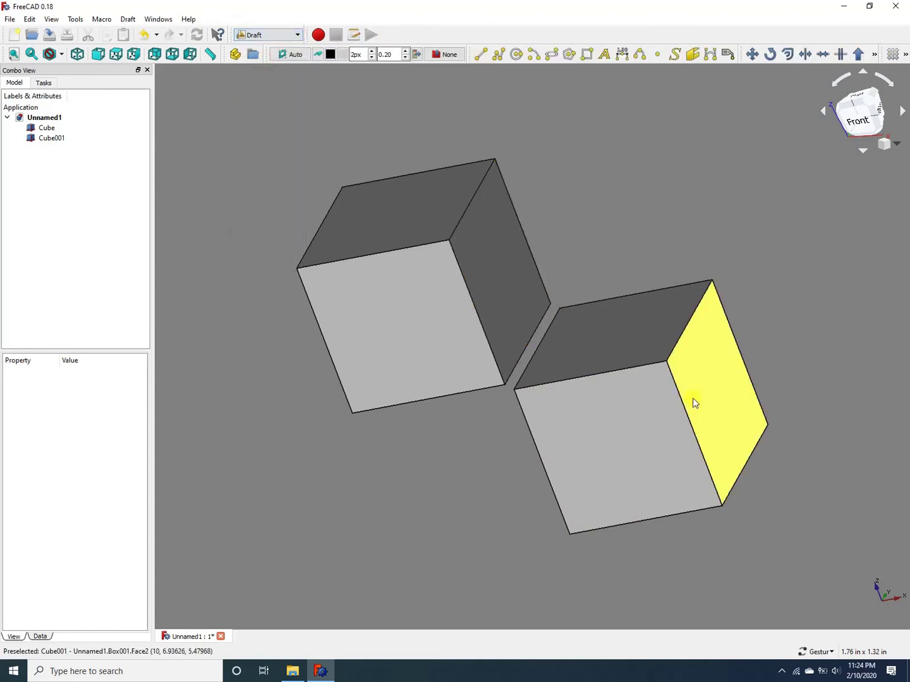
{"action": "left_click", "coordinate": [620, 435]}
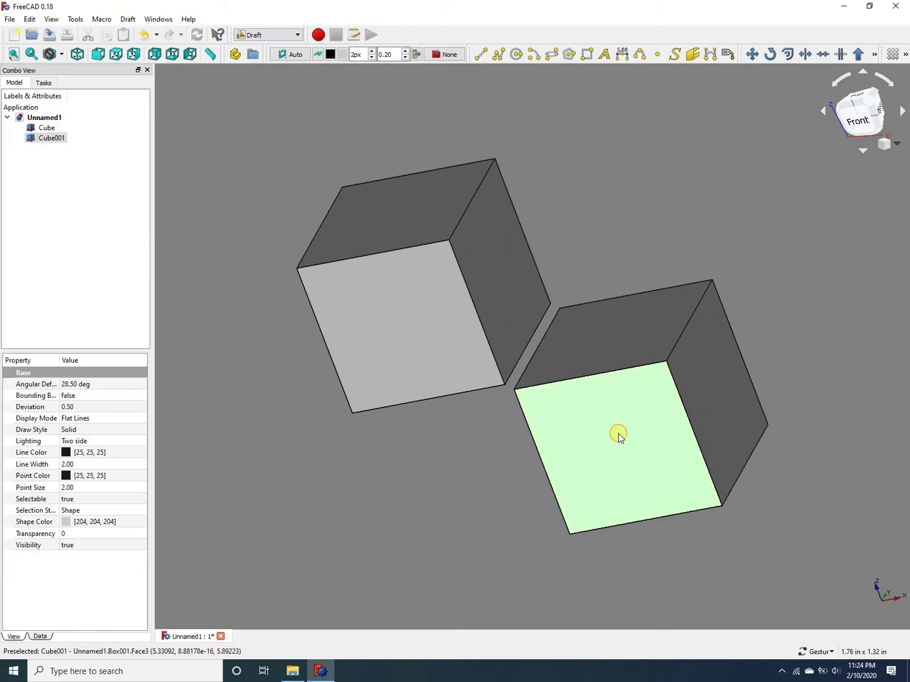
{"action": "left_click", "coordinate": [752, 54]}
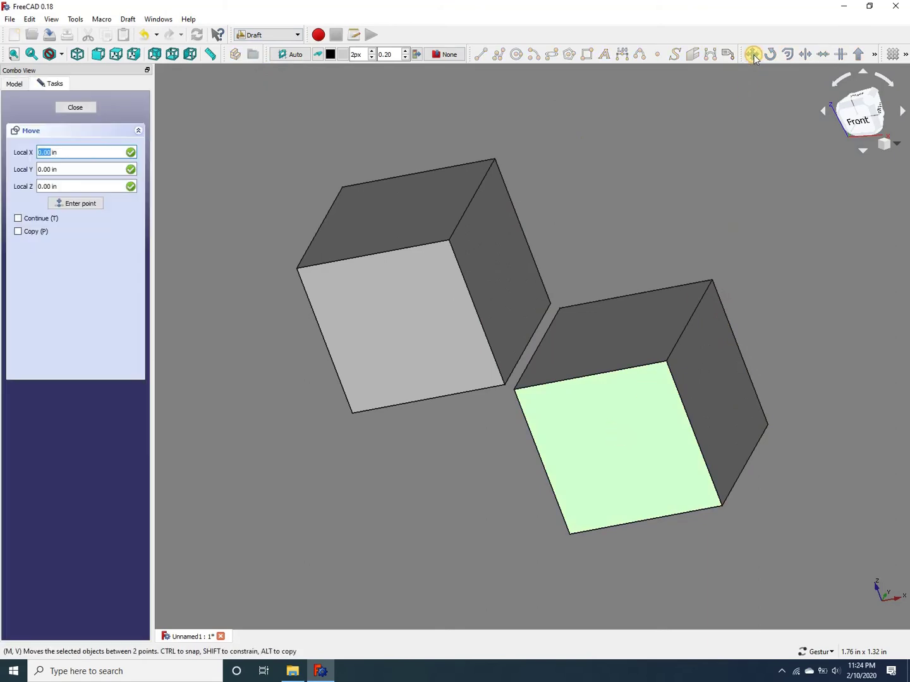
{"action": "left_click", "coordinate": [571, 532]}
{"action": "left_click", "coordinate": [571, 534]}
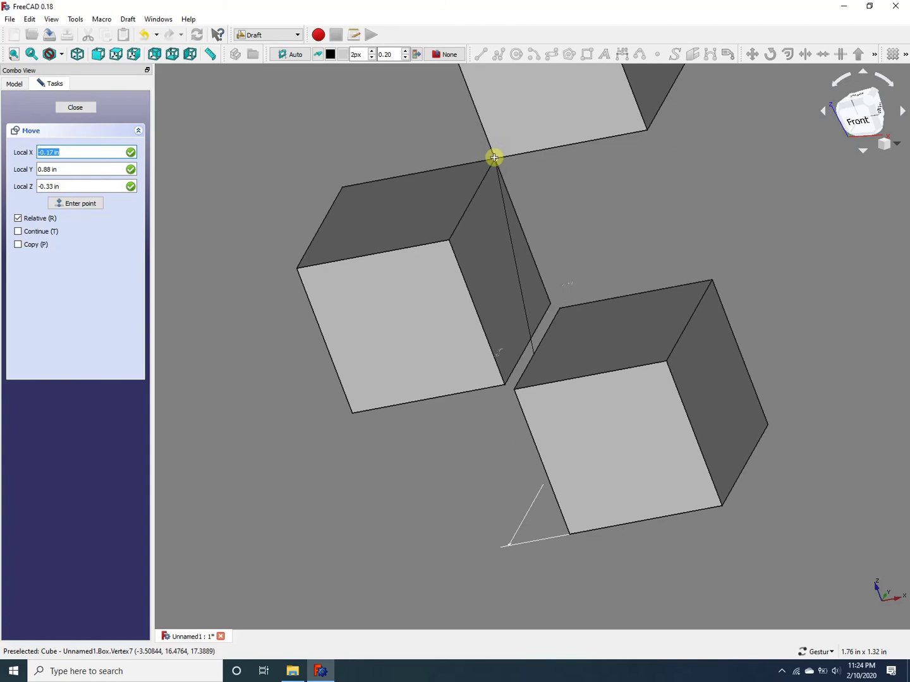
{"action": "left_click", "coordinate": [494, 157]}
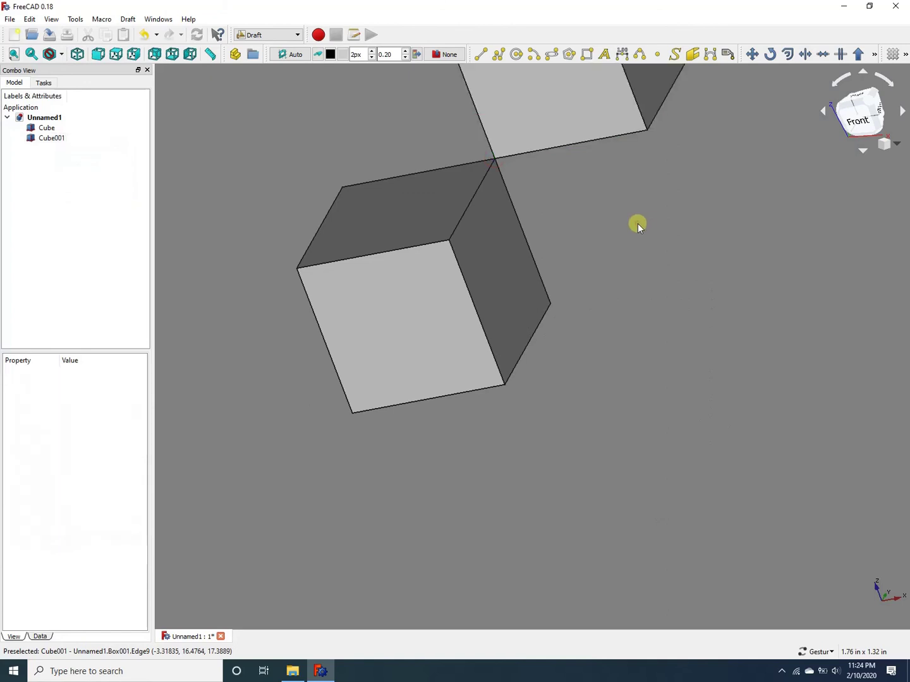
{"action": "scroll", "coordinate": [651, 275], "scroll_direction": "down", "scroll_amount": 5}
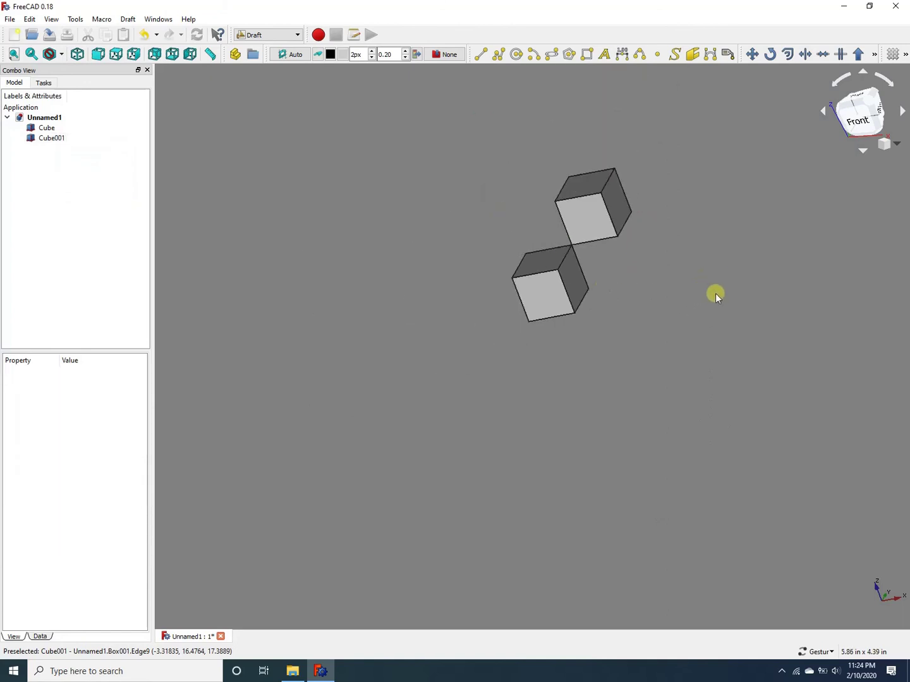
{"action": "right_click_drag", "start_coordinate": [715, 293], "coordinate": [673, 363]}
{"action": "scroll", "coordinate": [561, 369], "scroll_direction": "up", "scroll_amount": 3}
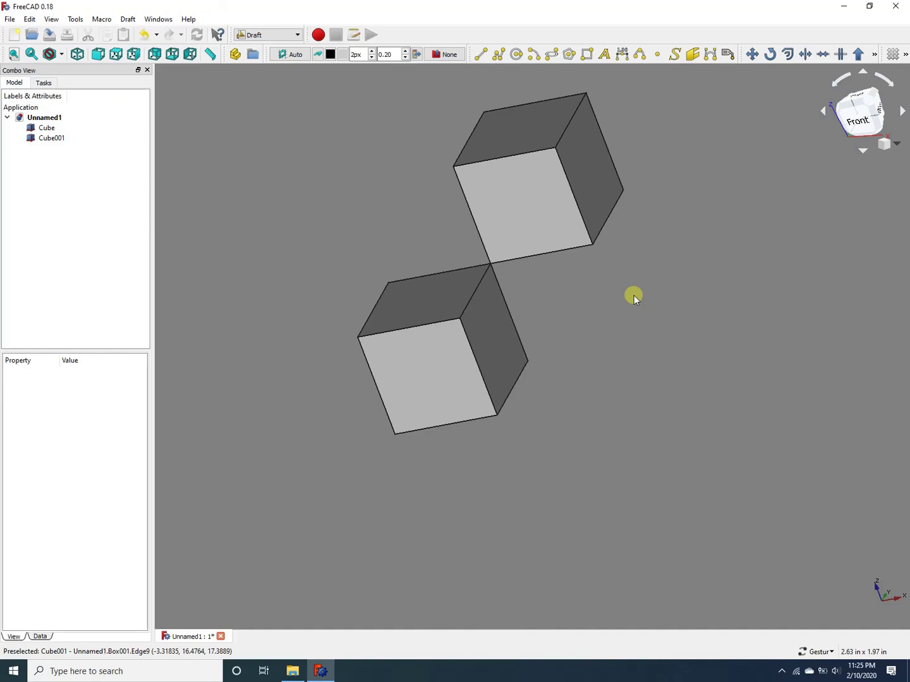
Step: Select Cube and Cube001 in the tree and Draft-move both down-right from a corner
{"action": "left_click", "coordinate": [46, 128]}
{"action": "left_click", "coordinate": [54, 139], "text": "ctrl"}
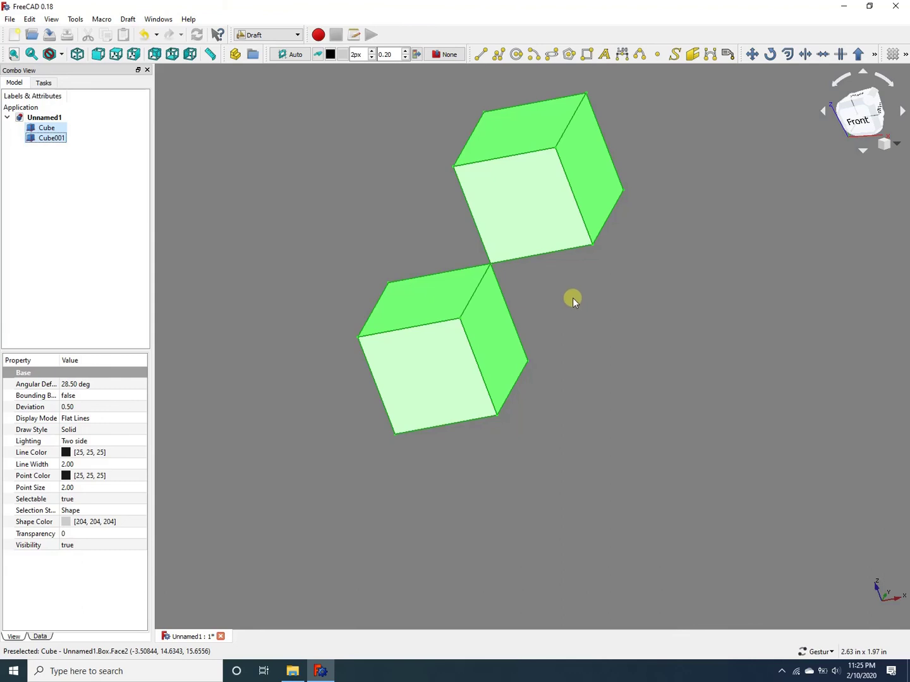
{"action": "left_click", "coordinate": [752, 54]}
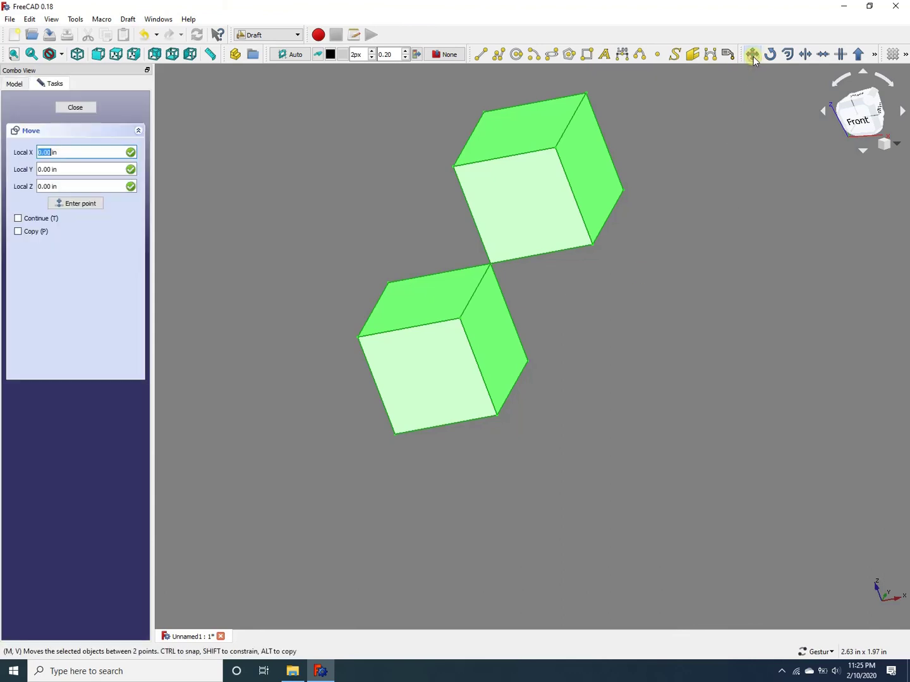
{"action": "left_click", "coordinate": [497, 415]}
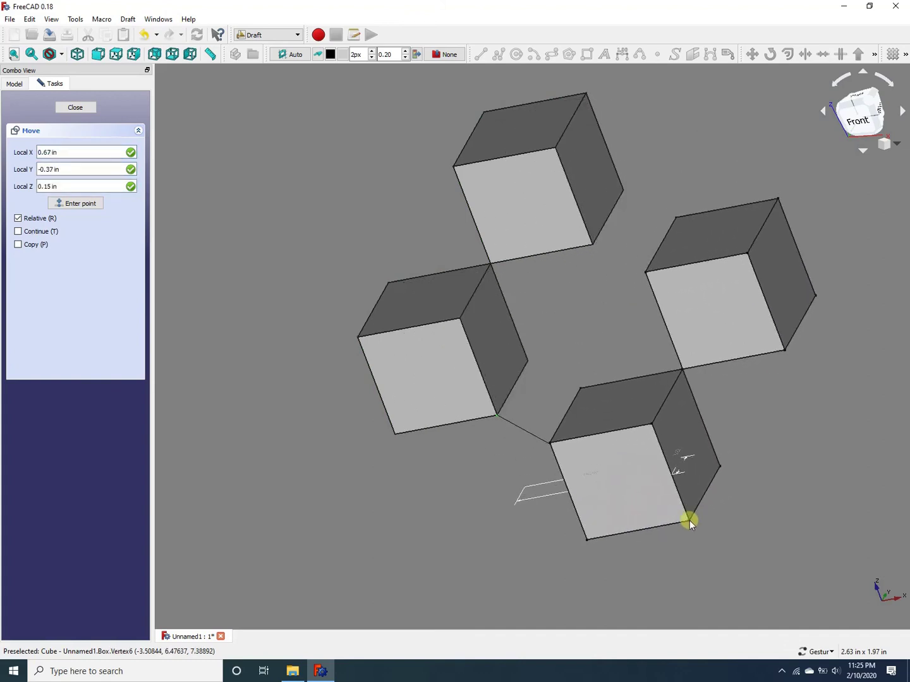
{"action": "left_click", "coordinate": [689, 521]}
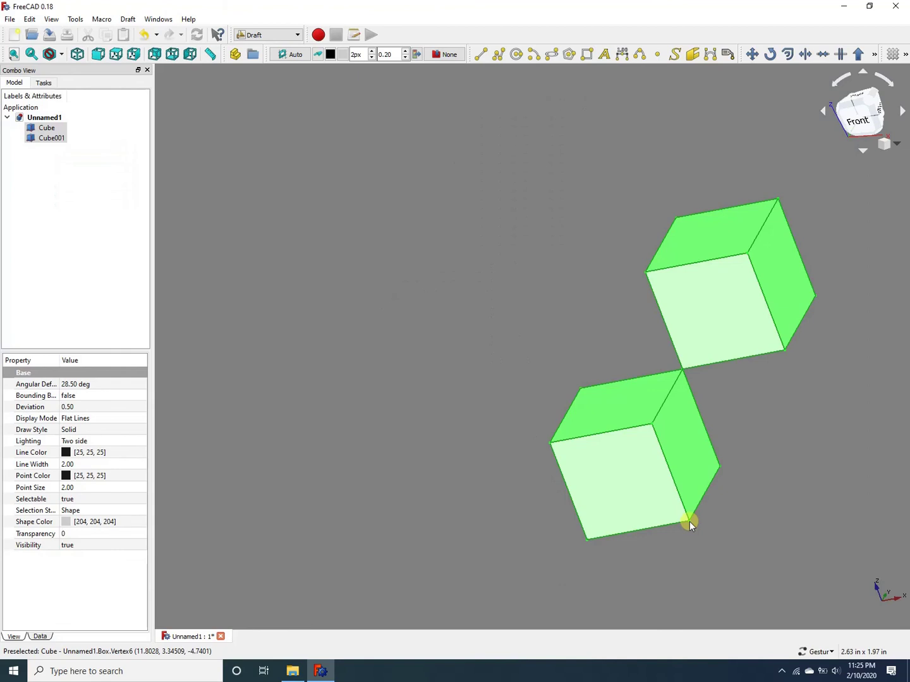